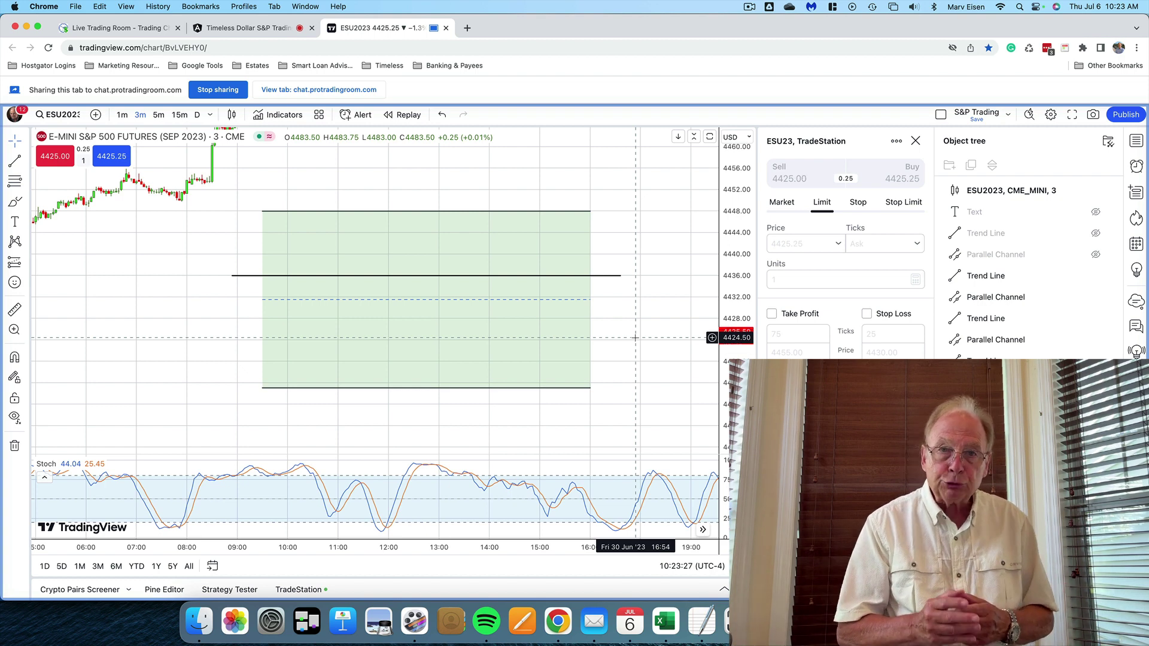
# Pan the ESU2023 chart down to reveal Friday's higher prices and morning rally.
pyautogui.click(635, 338)
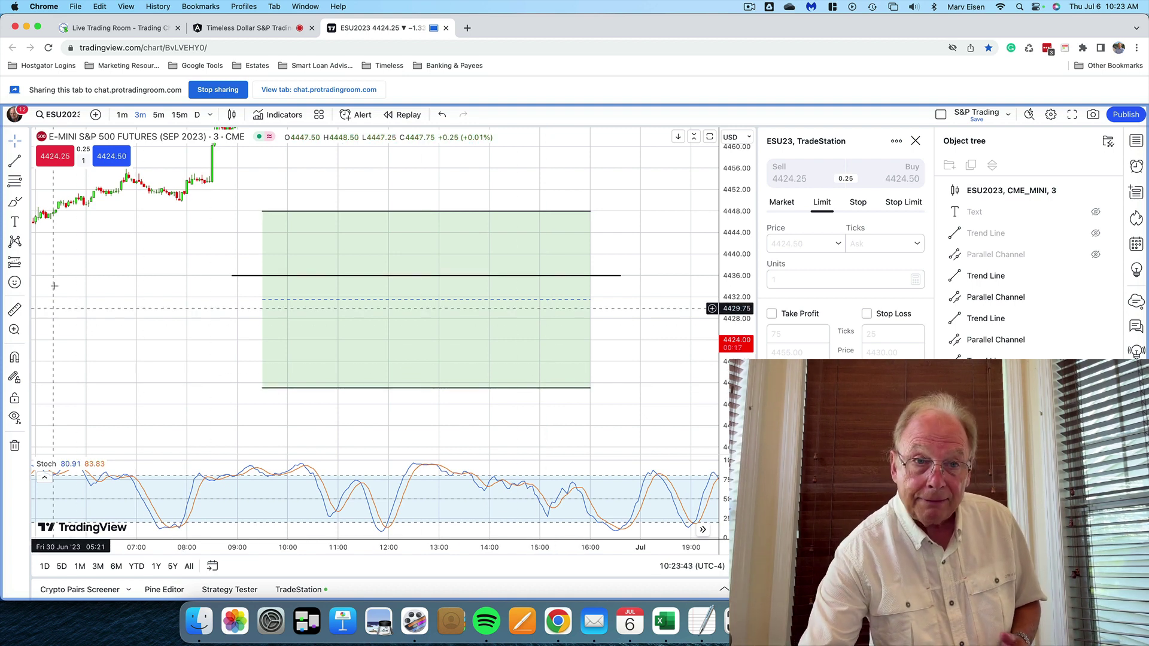
pyautogui.click(208, 179)
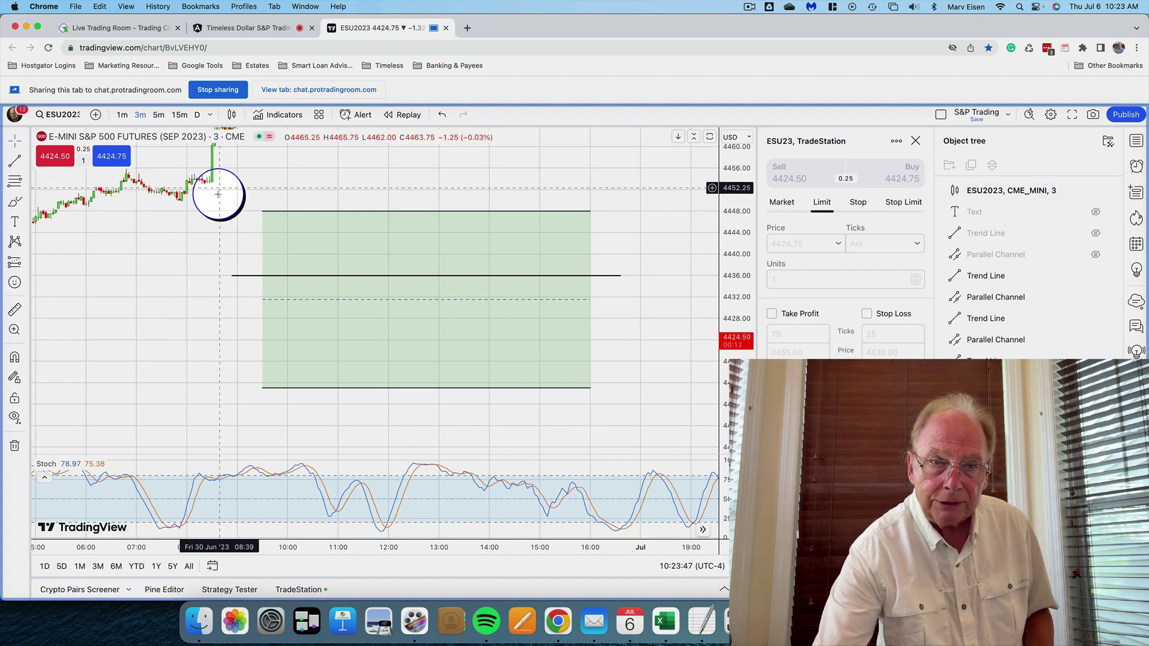
pyautogui.moveTo(222, 226); pyautogui.dragTo(221, 331)
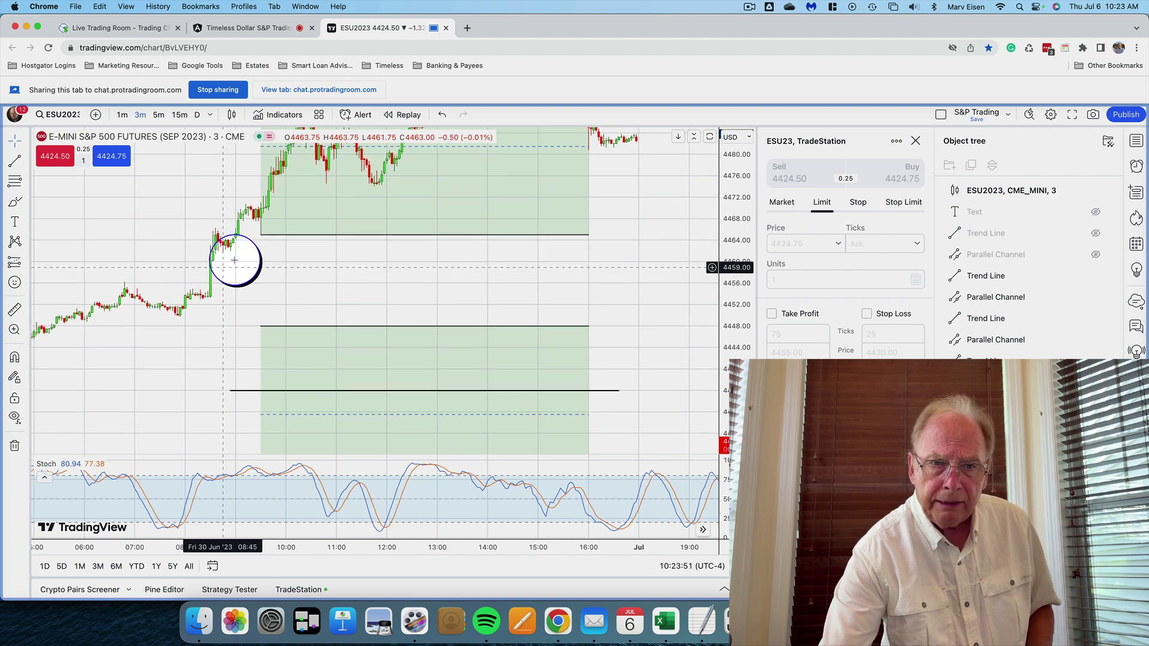
pyautogui.moveTo(252, 248); pyautogui.dragTo(259, 285)
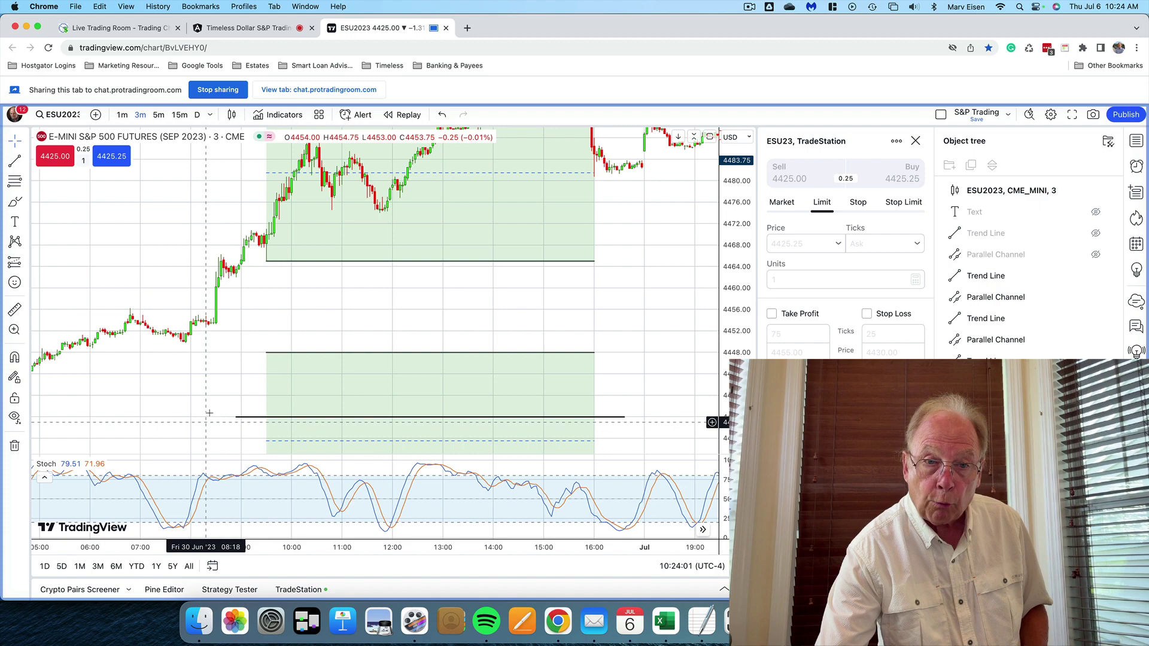
pyautogui.click(228, 418)
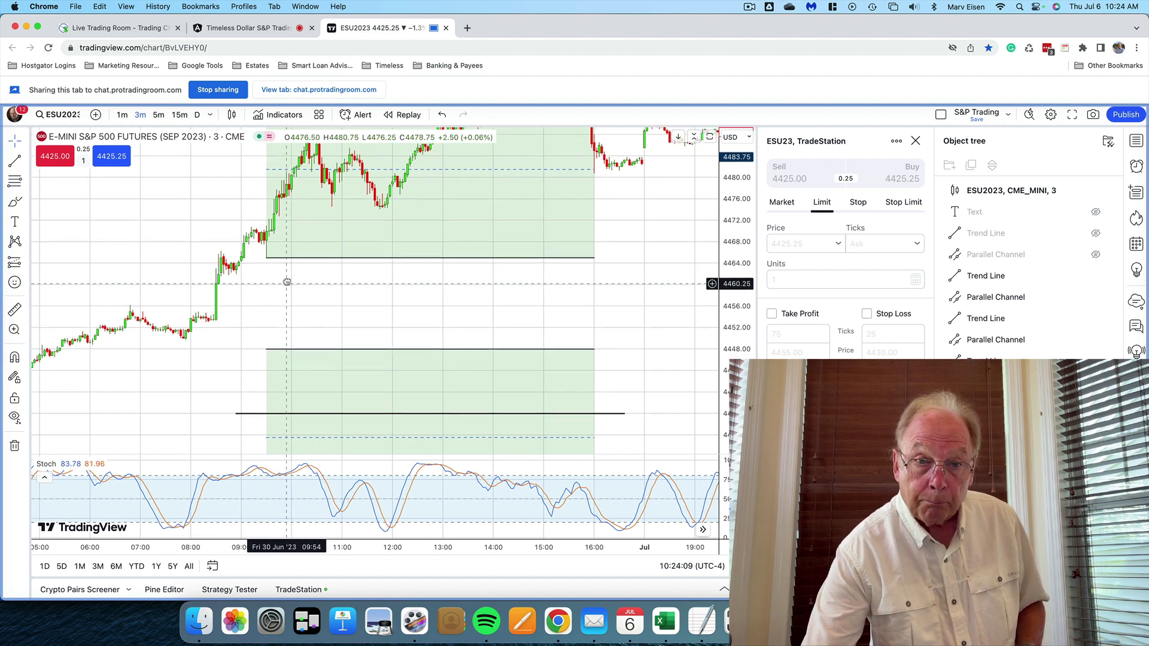
pyautogui.scroll(-2, 289, 276)
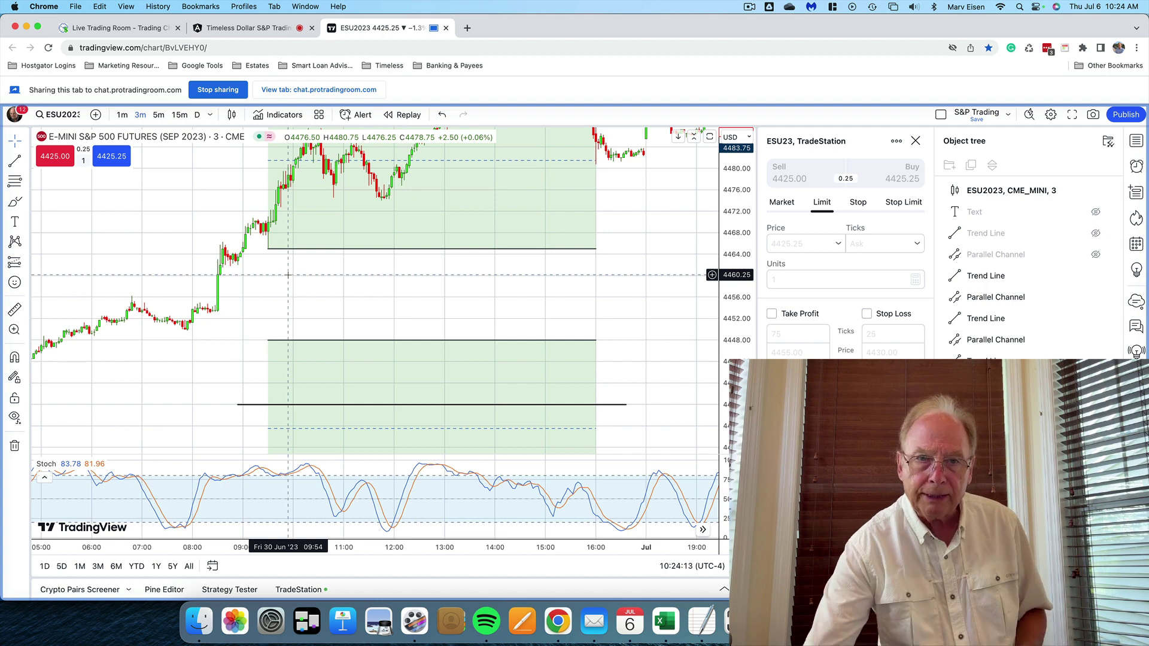
# Inspect the lowest horizontal black line, then pan toward the top of Friday's rally.
pyautogui.click(270, 234)
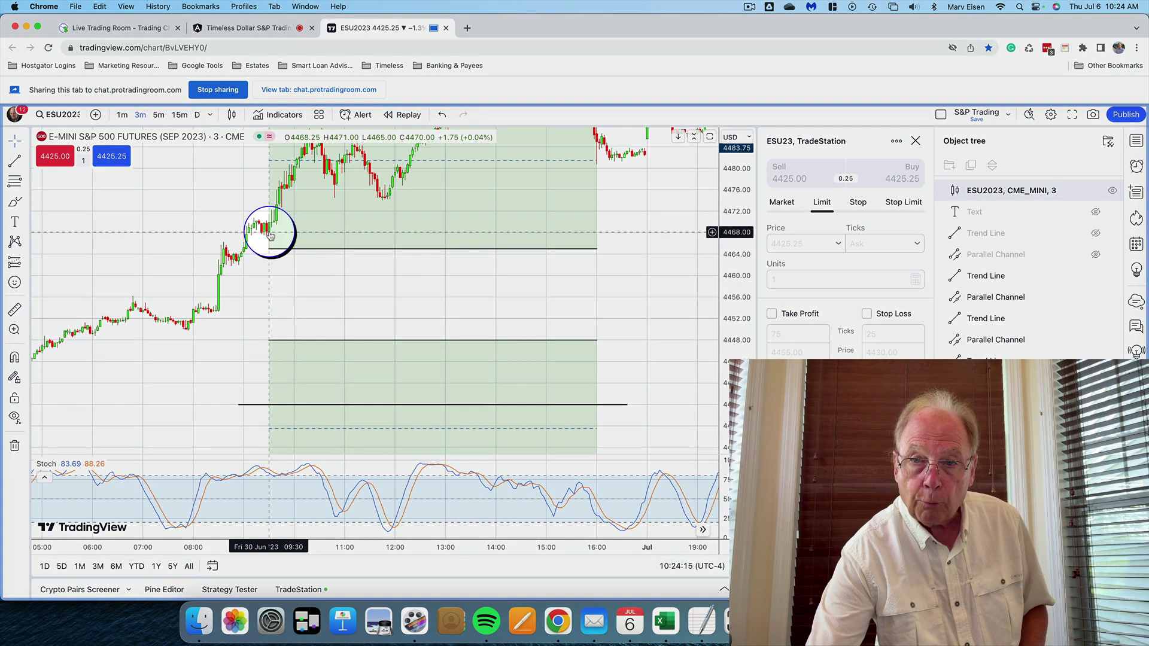
pyautogui.click(259, 404)
pyautogui.click(259, 405)
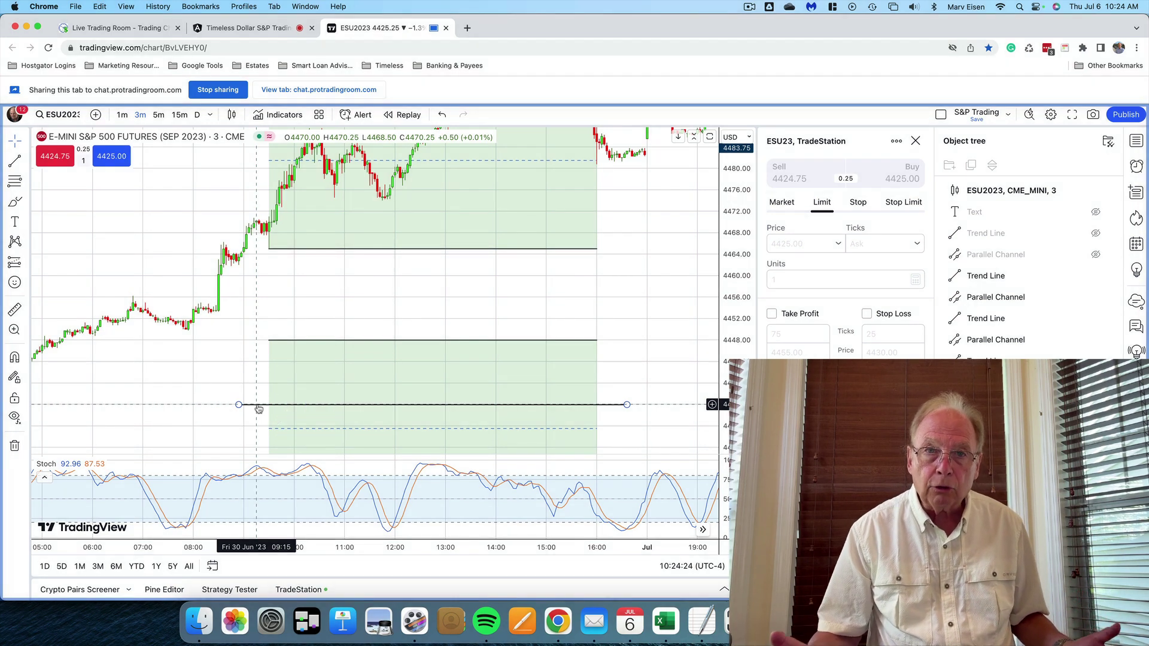
pyautogui.click(259, 414)
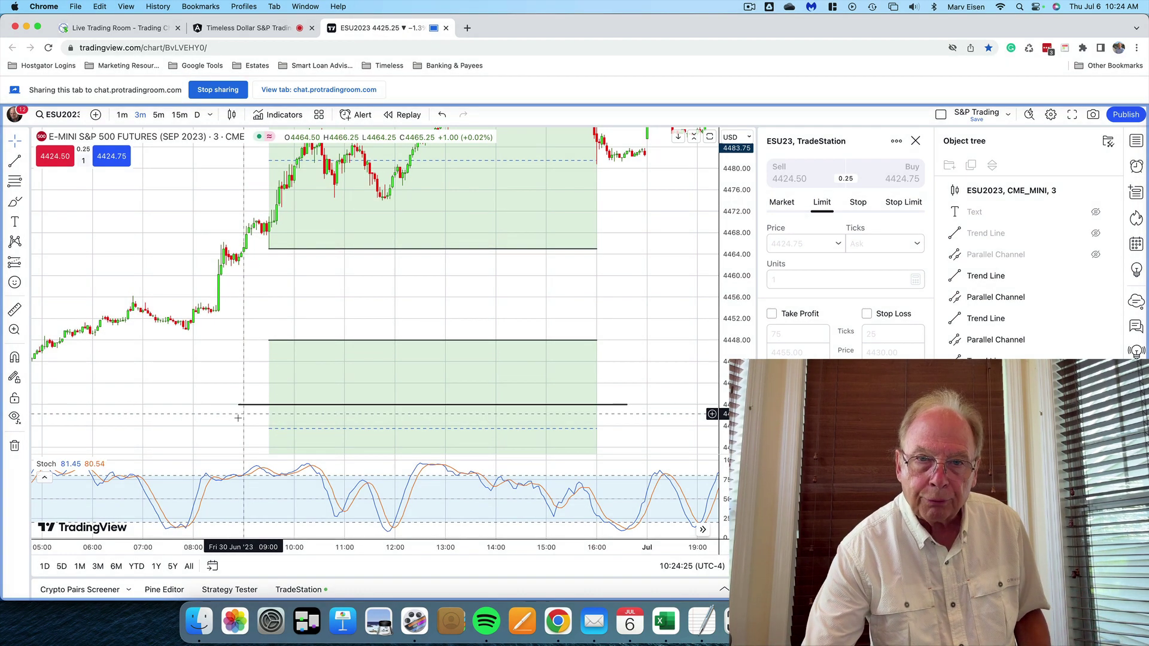
pyautogui.moveTo(290, 311); pyautogui.dragTo(286, 368)
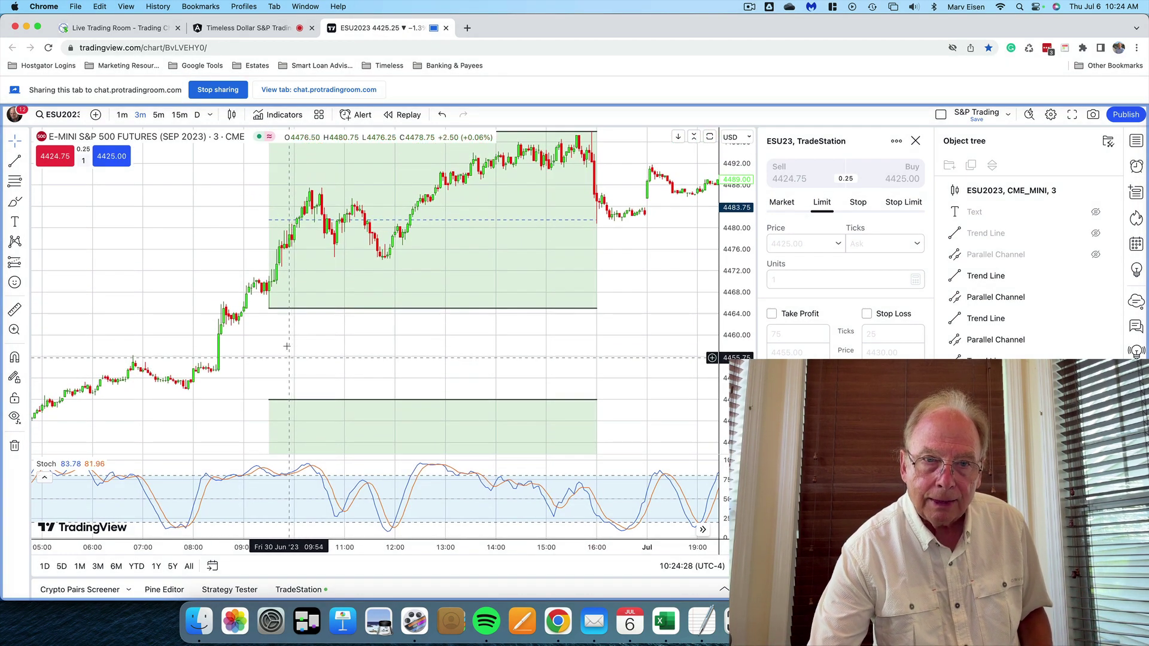
# Frame the whole green box over Friday's 09:30–16:00 range, about 4467–4497.
pyautogui.click(271, 309)
pyautogui.moveTo(258, 343); pyautogui.dragTo(253, 406)
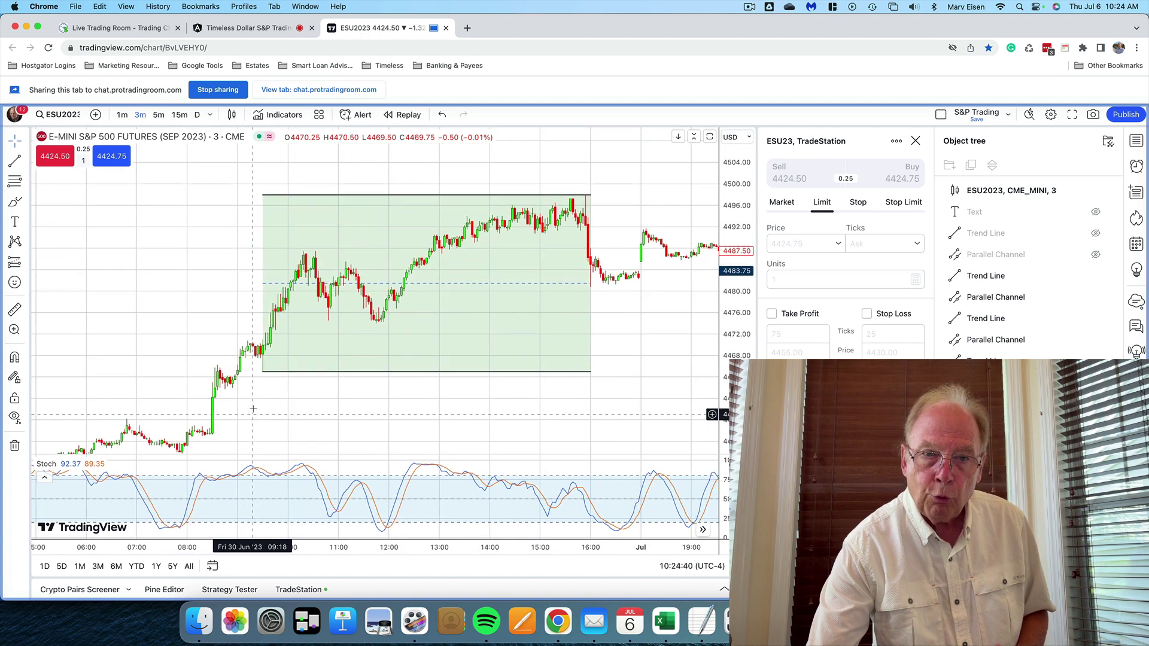
pyautogui.click(273, 370)
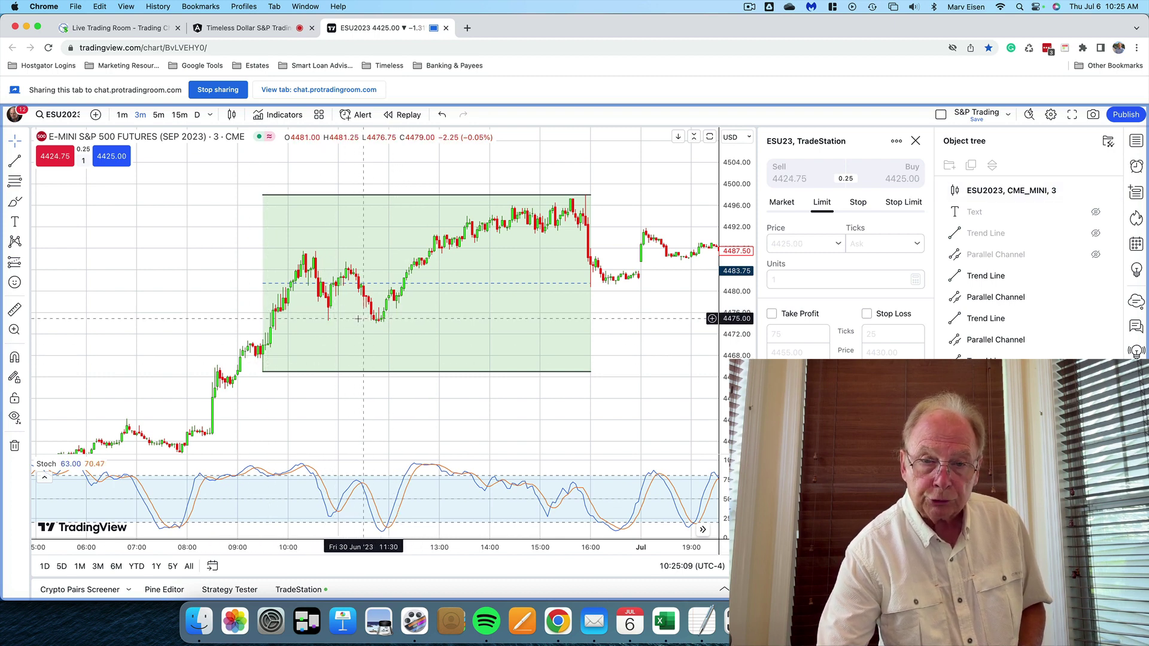
# Pan back to Thursday July 6, with the green 4480–4500 zone above the selloff.
pyautogui.click(562, 197)
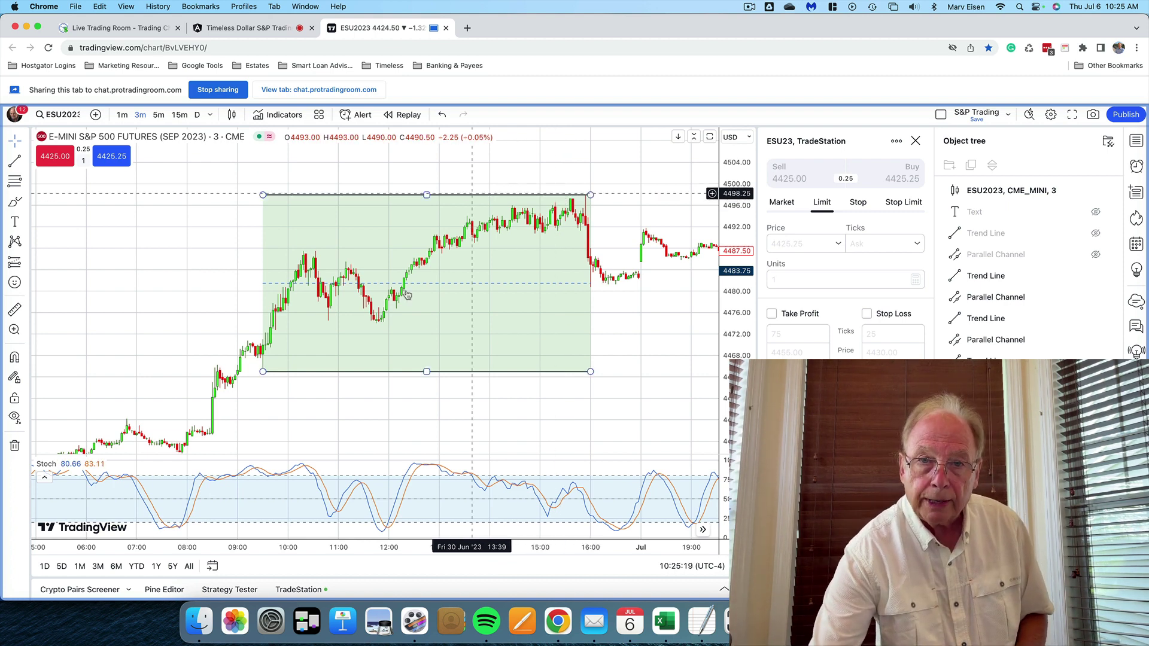
pyautogui.moveTo(502, 324); pyautogui.dragTo(581, 220)
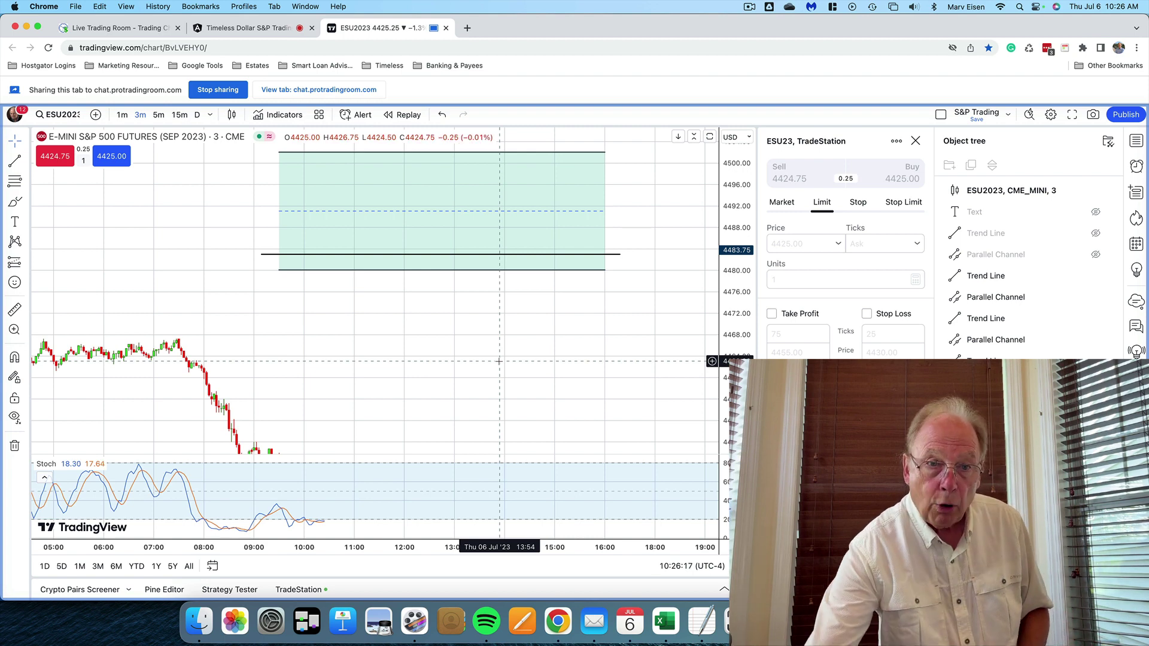
# Point out the Jul 06 candles dropping toward 4425 beneath the 4483.75 line and green zone.
pyautogui.click(181, 344)
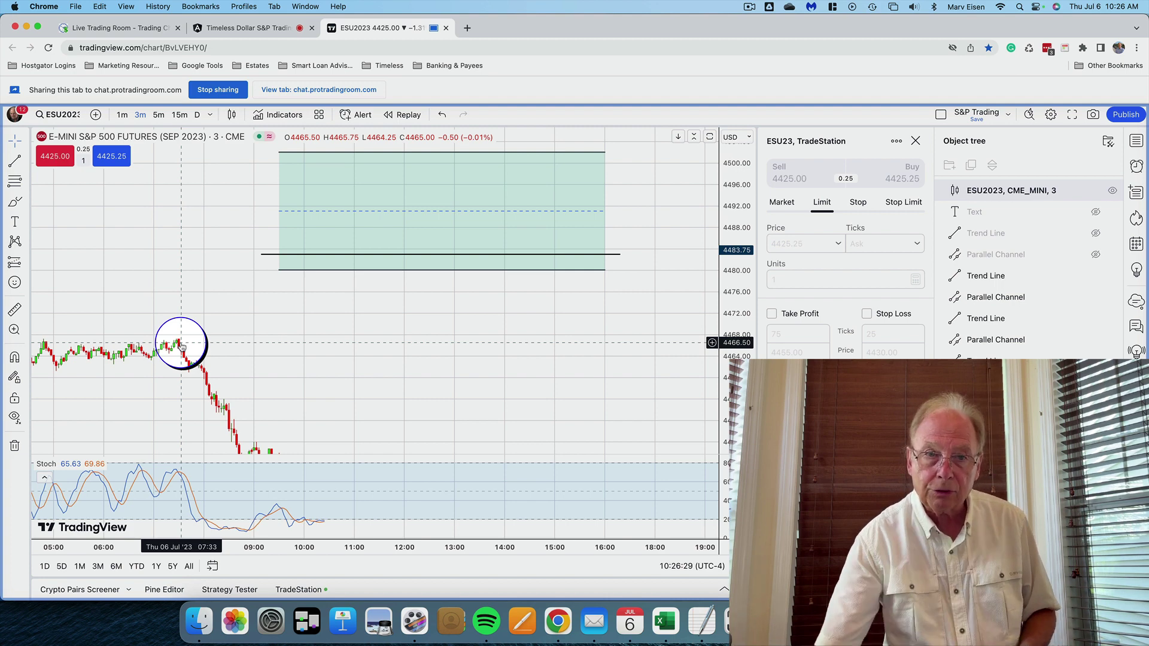
pyautogui.click(169, 288)
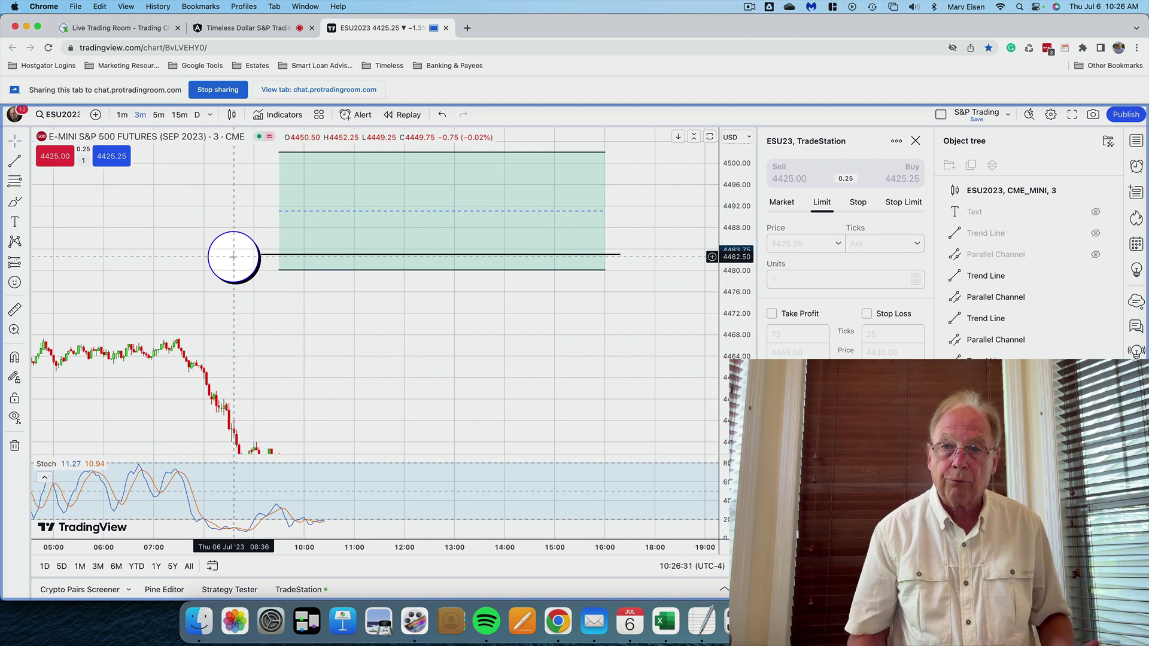
pyautogui.click(233, 257)
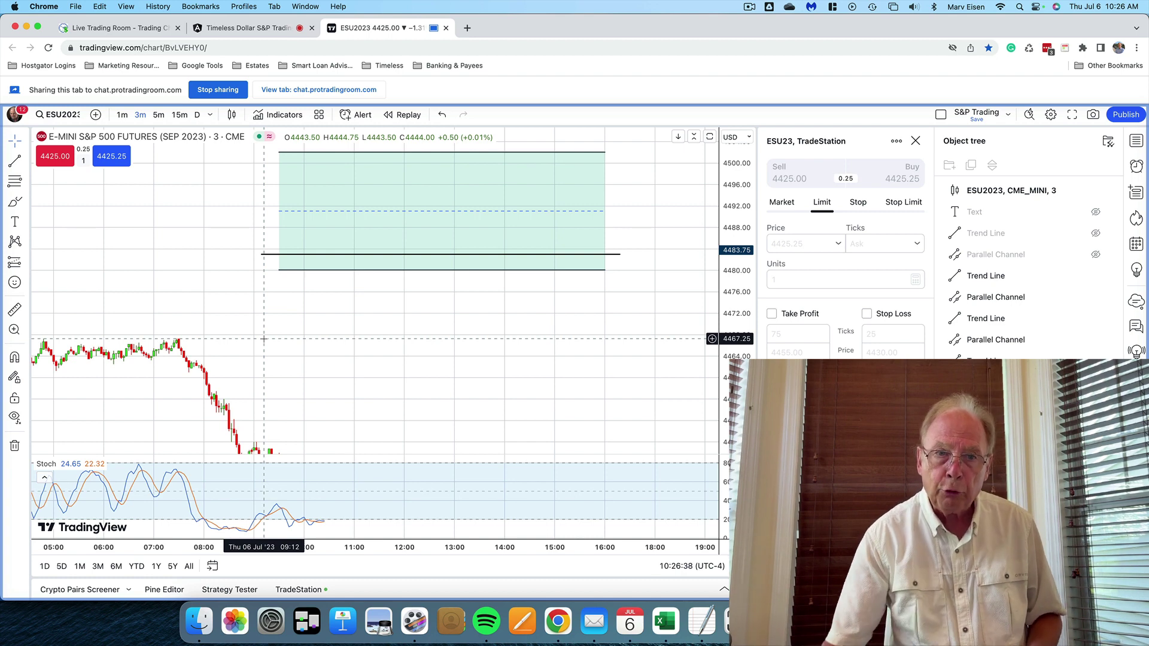
# Shift the view to show today's whole selloff bottoming near 4425, below the 4480–4500 zone.
pyautogui.scroll(-5, 263, 336)
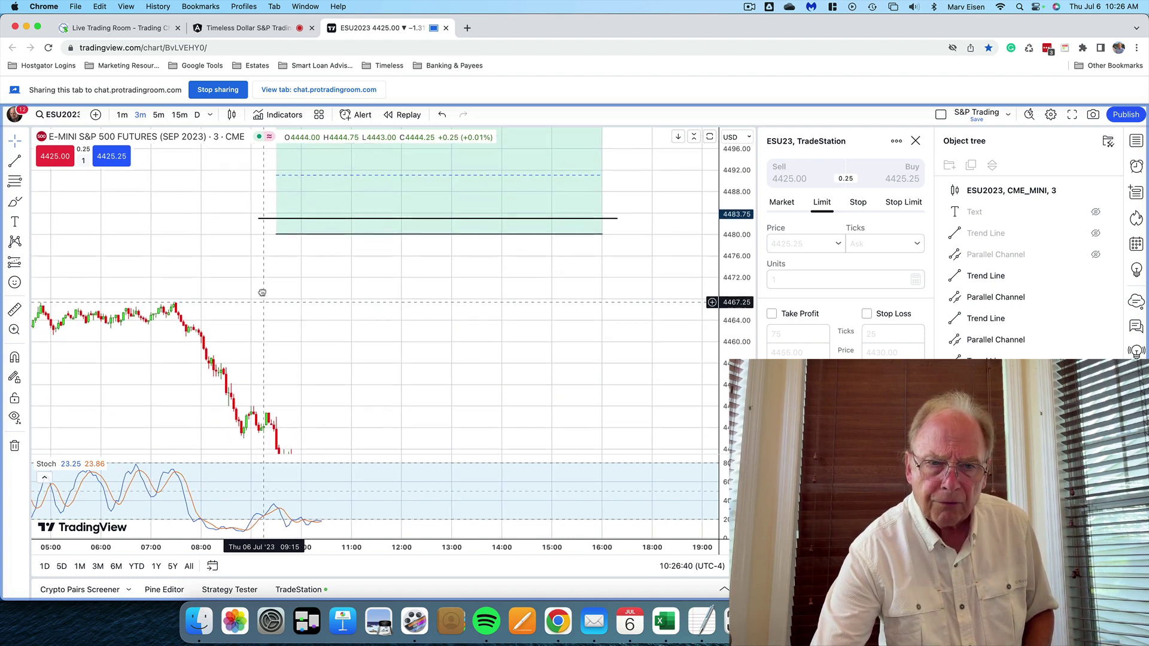
pyautogui.moveTo(263, 303); pyautogui.dragTo(261, 252)
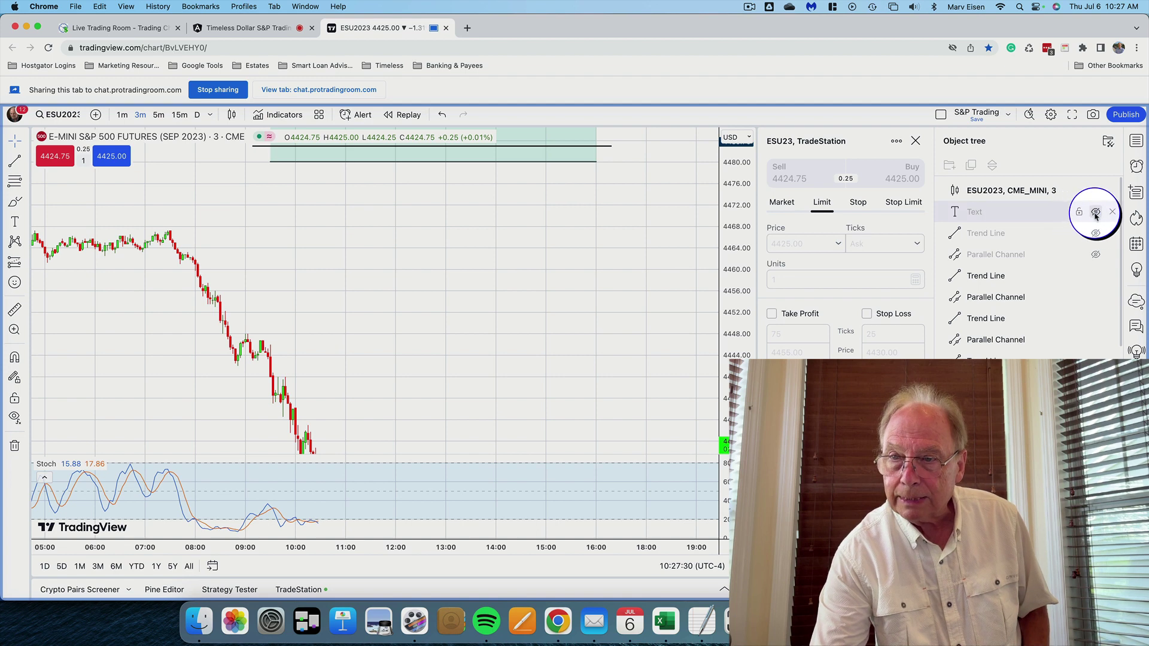
# Unhide the Text, Trend Line and Parallel Channel objects, centering the 'Where market should have traded Friday' box.
pyautogui.click(1096, 213)
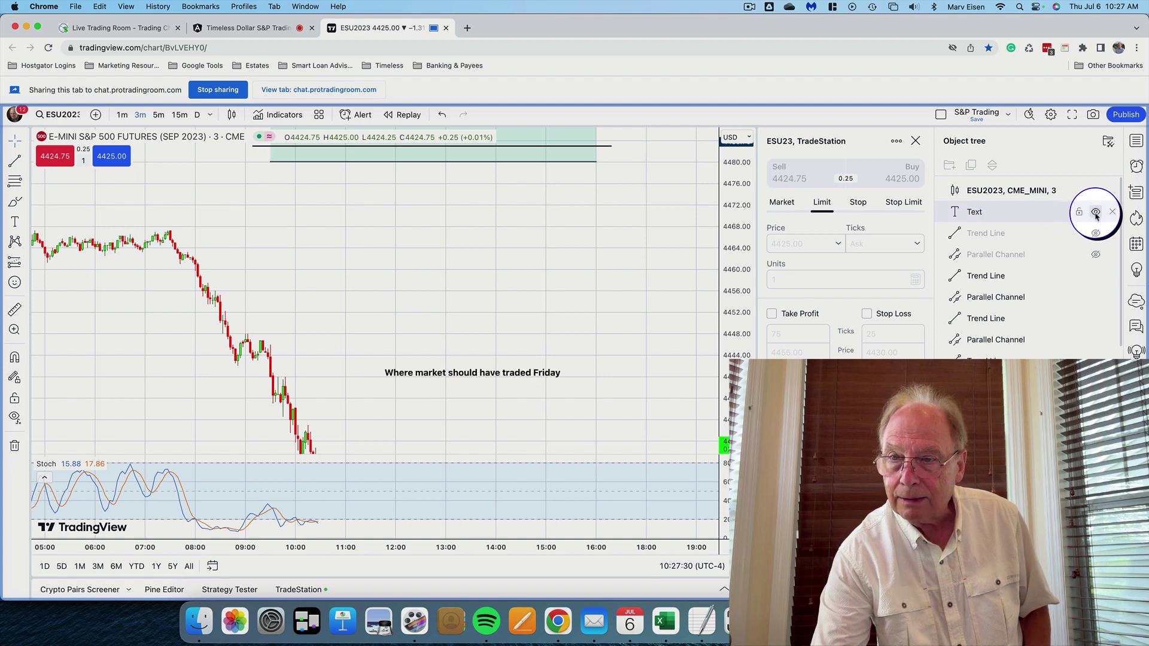
pyautogui.click(1096, 233)
pyautogui.click(1097, 254)
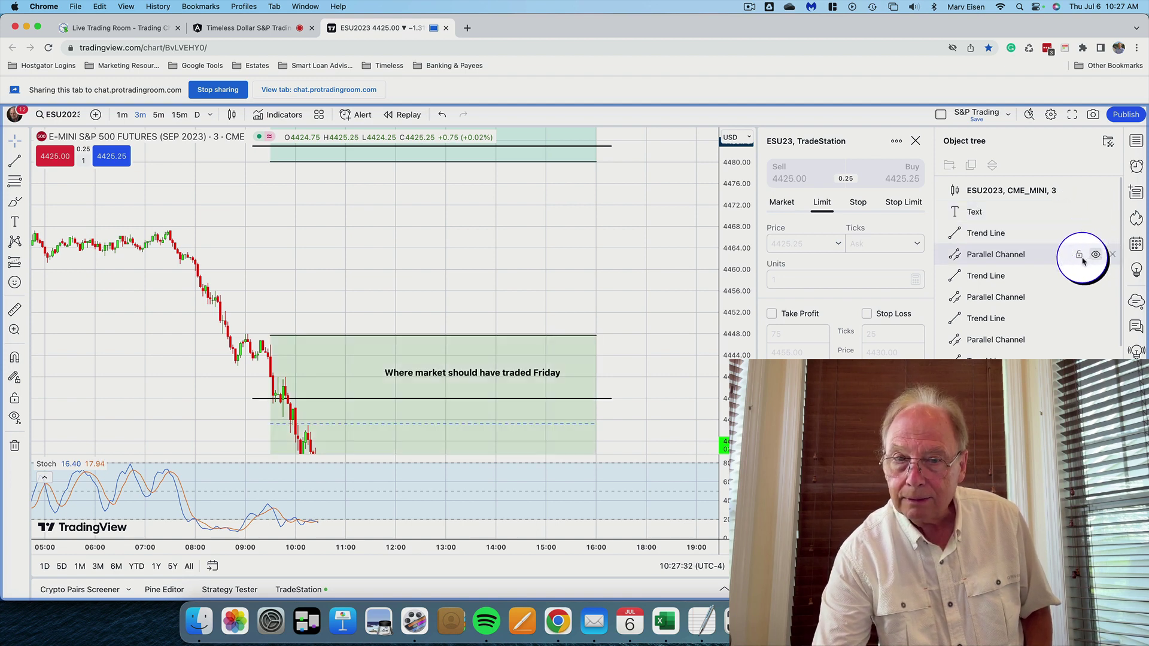
pyautogui.moveTo(686, 336); pyautogui.dragTo(680, 245)
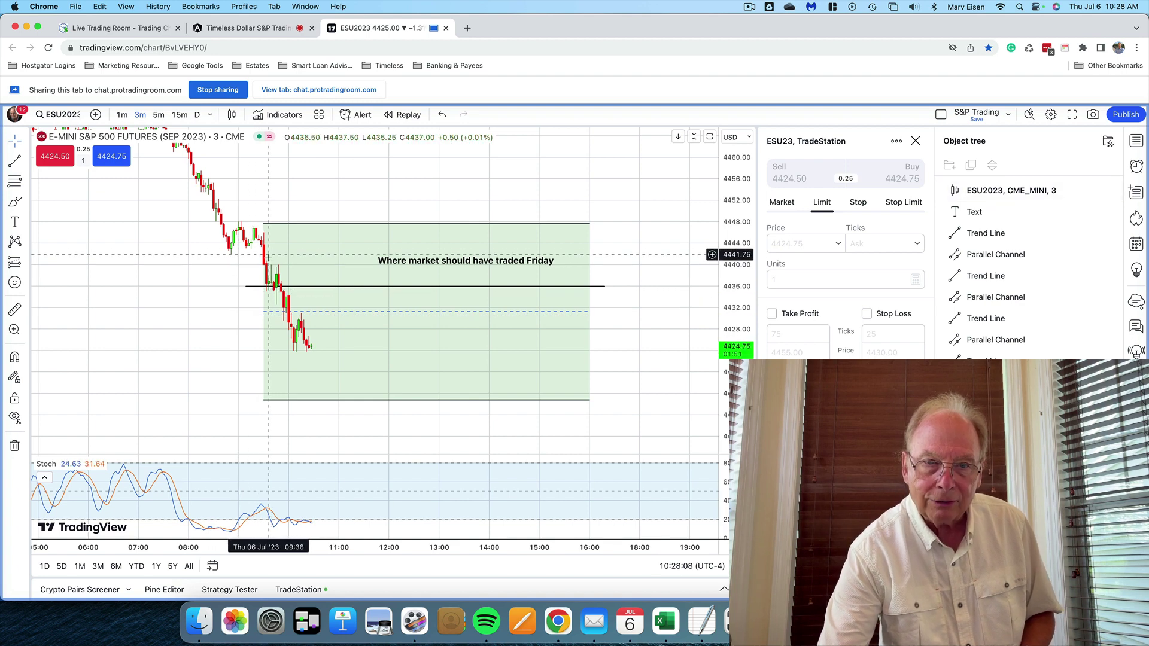
pyautogui.click(282, 288)
pyautogui.click(284, 292)
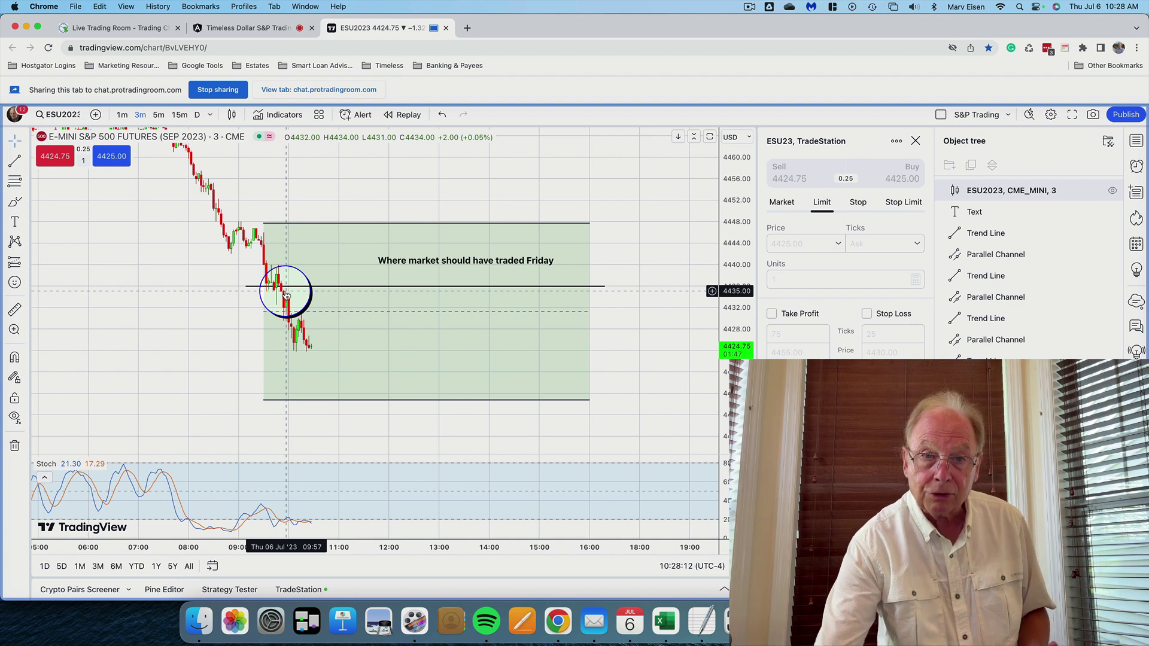
pyautogui.click(288, 288)
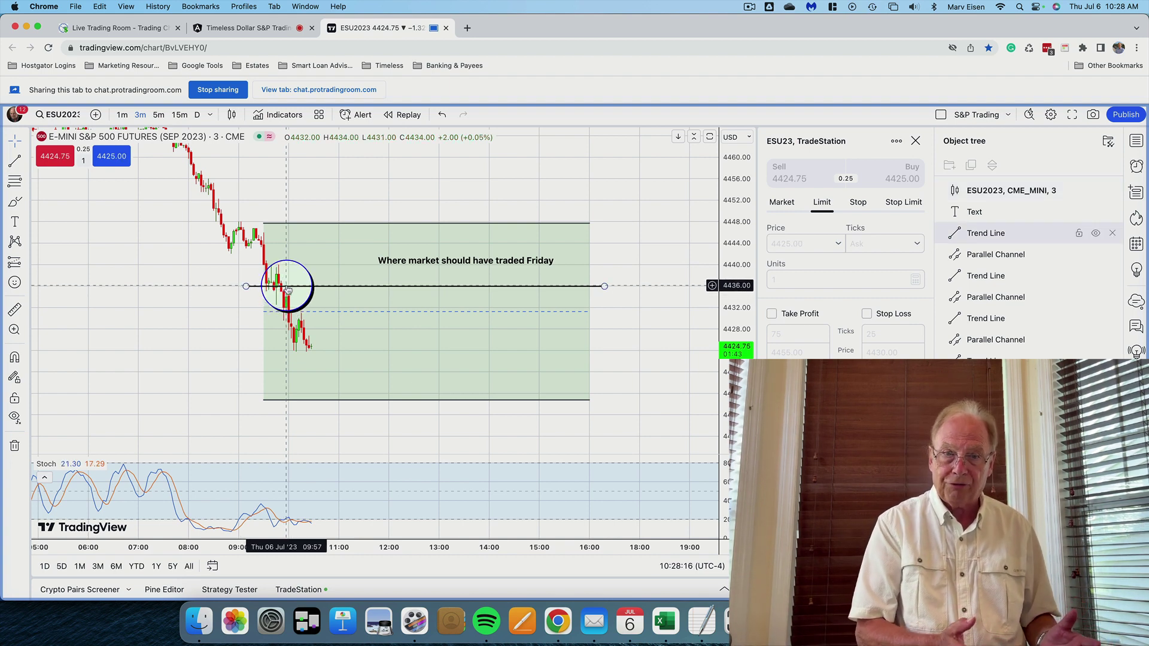
pyautogui.click(290, 309)
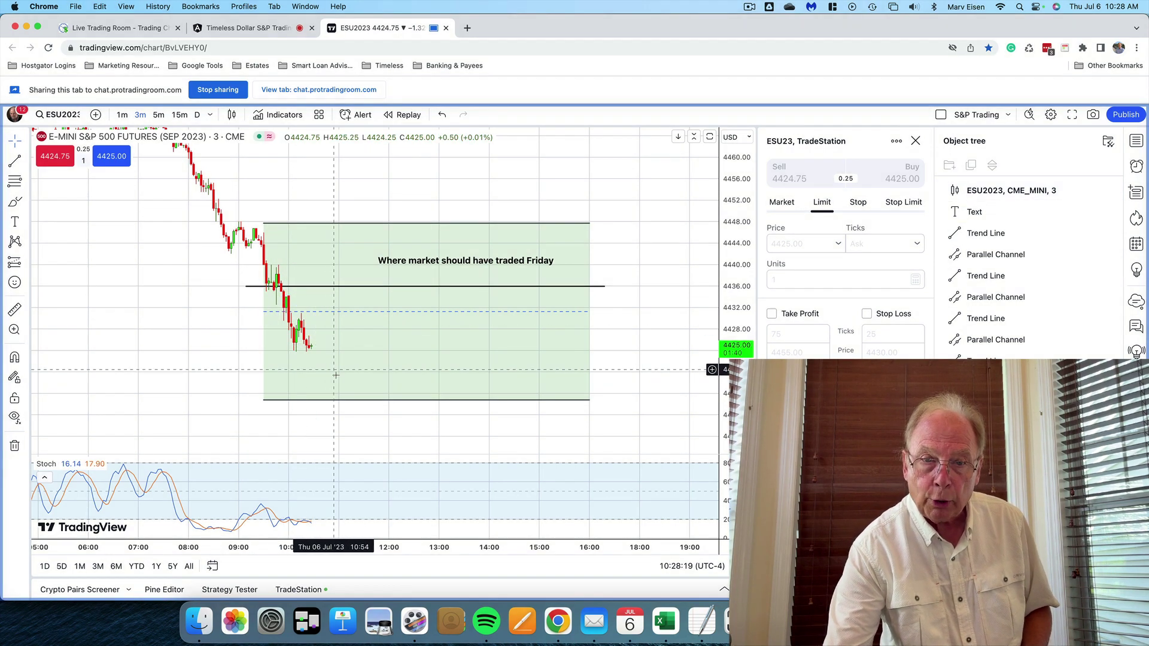
pyautogui.click(342, 400)
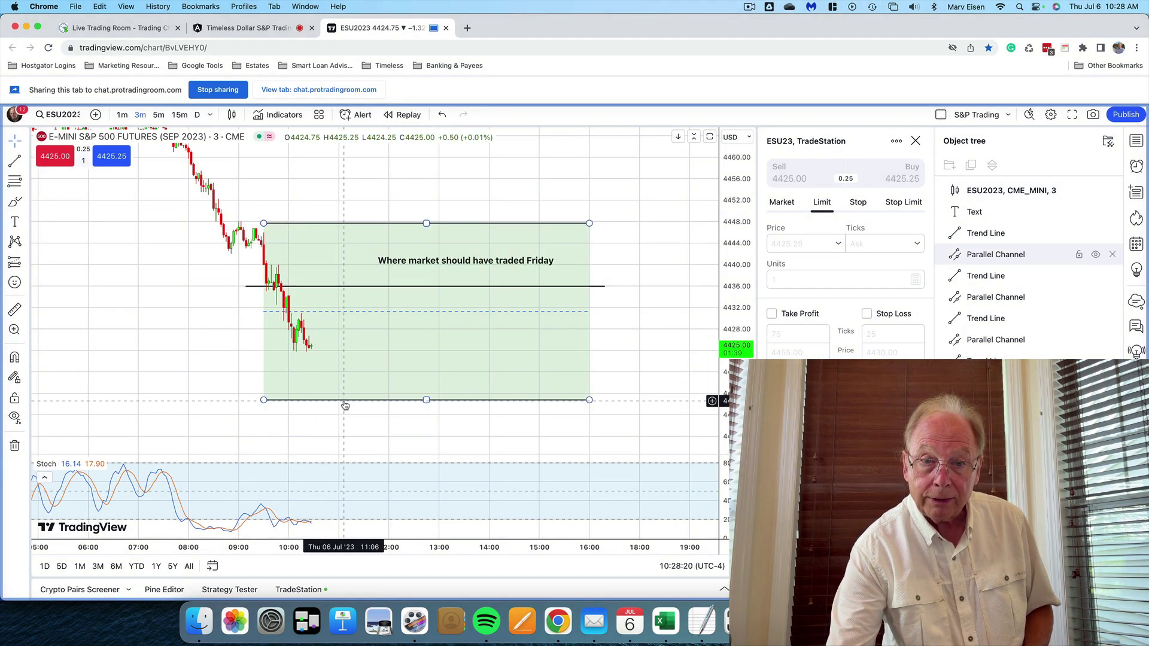